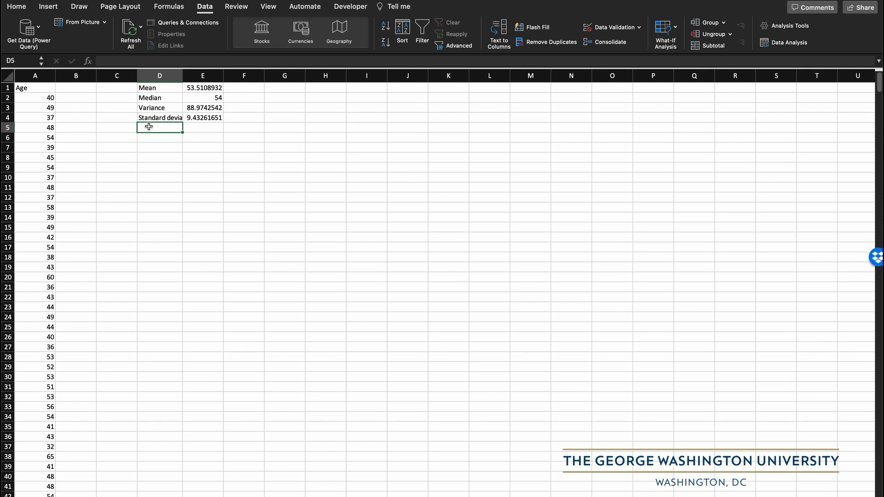
- Label D5 "Minimum" and calculate the smallest age in E5 with =MIN(A2:A919)
type("Min")
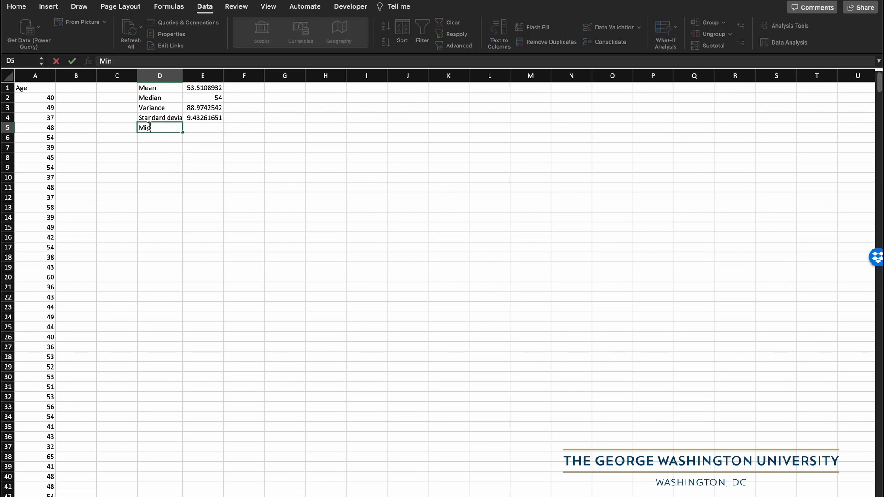
type("imum")
key("Tab")
type("=MIN(")
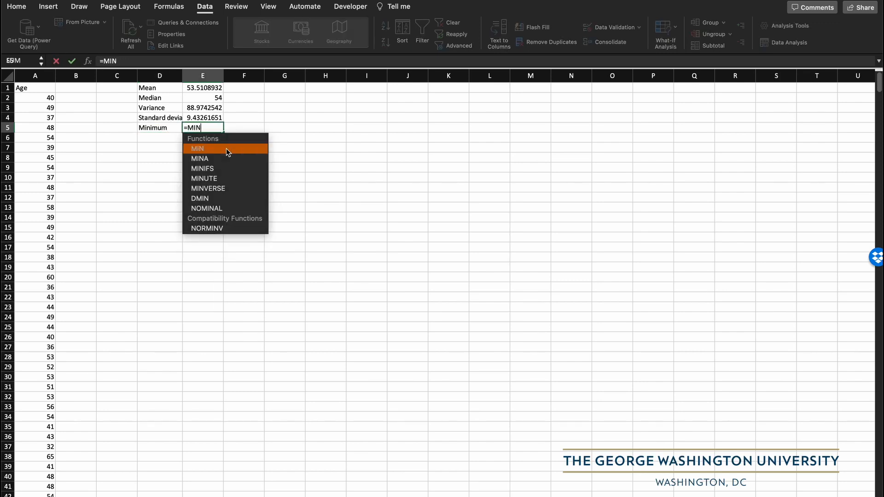
left_click(40, 98)
key("ctrl+shift+Down")
type(")")
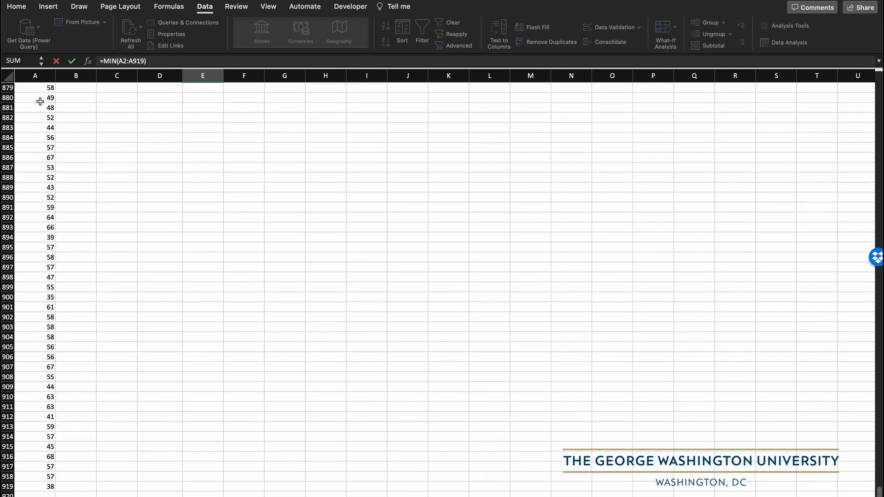
key("shift+Tab")
key("Return")
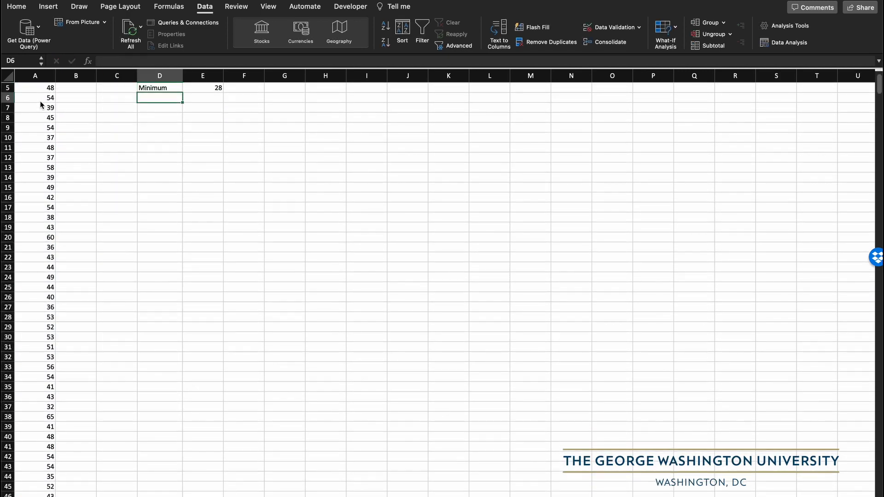
- Label D6 "Maximum" and calculate the largest age in E6 with the MAX function over A2:A919
type("Maximum")
key("Tab")
type("=MAX")
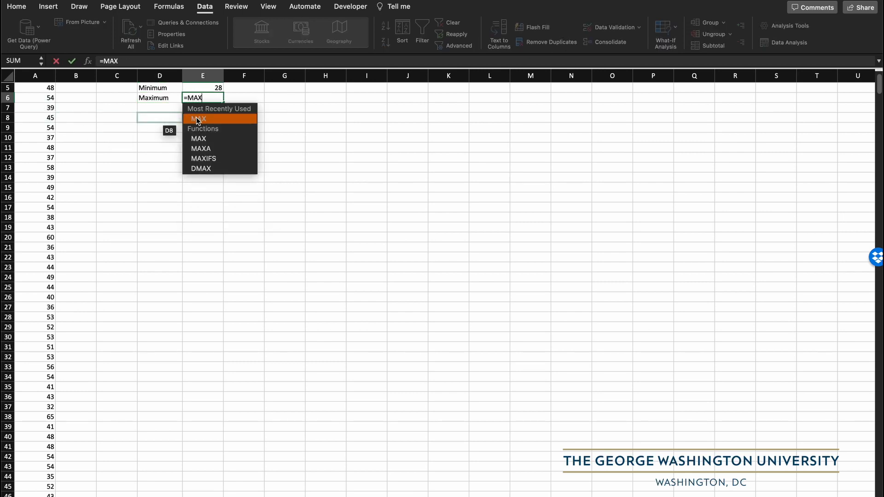
type("(")
scroll(45, 106, "up", 4)
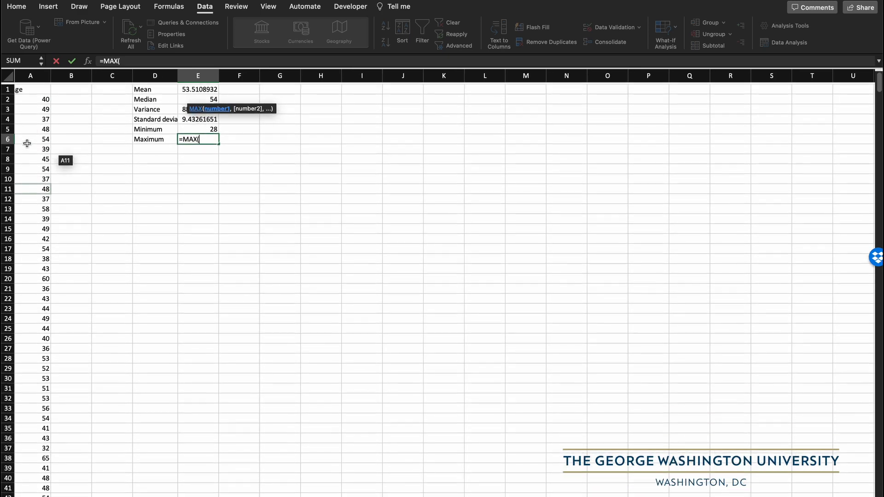
left_click(39, 99)
key("ctrl+shift+Down")
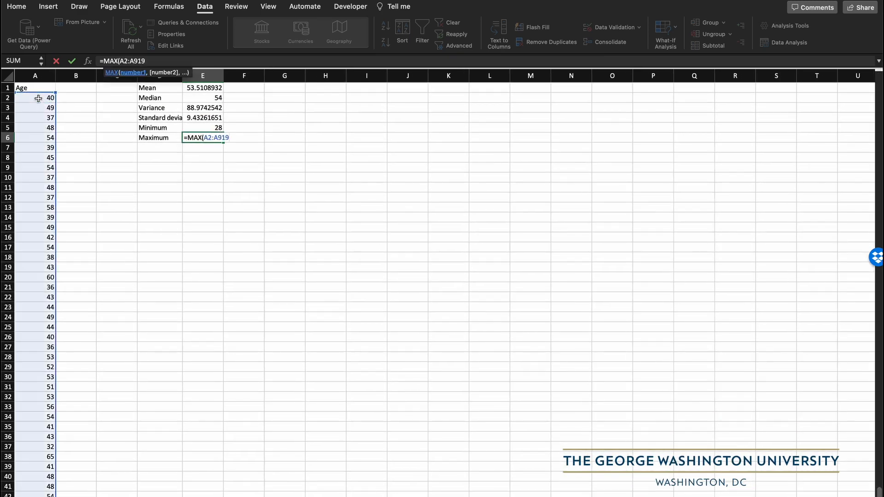
key("Return")
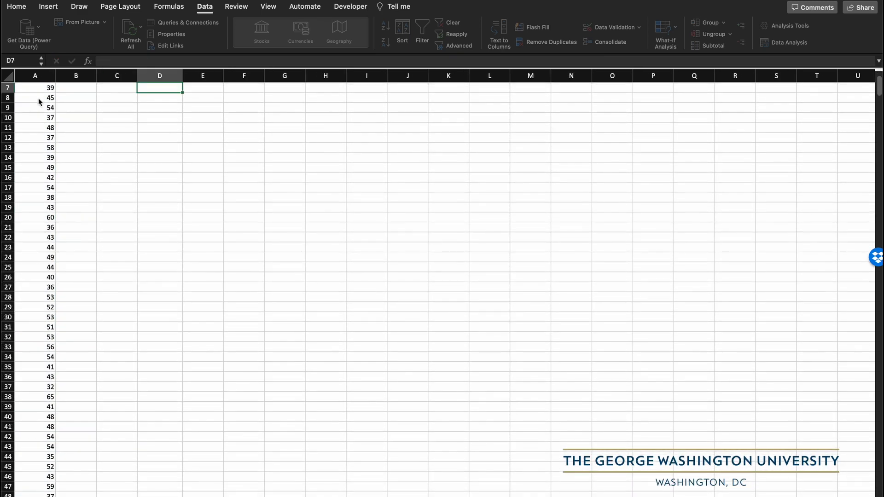
- Label D7 "Range" and calculate it in E7 as maximum minus minimum with =E6-E5
scroll(165, 156, "up", 3)
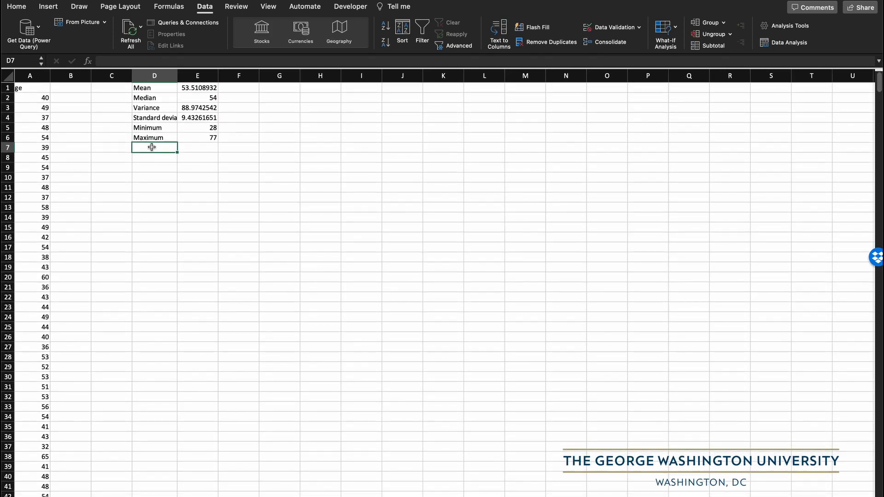
type("Range")
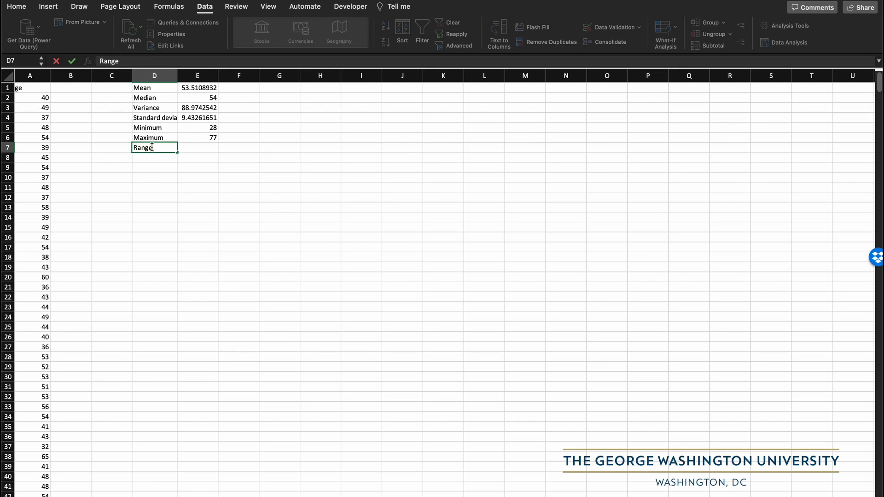
left_click(211, 146)
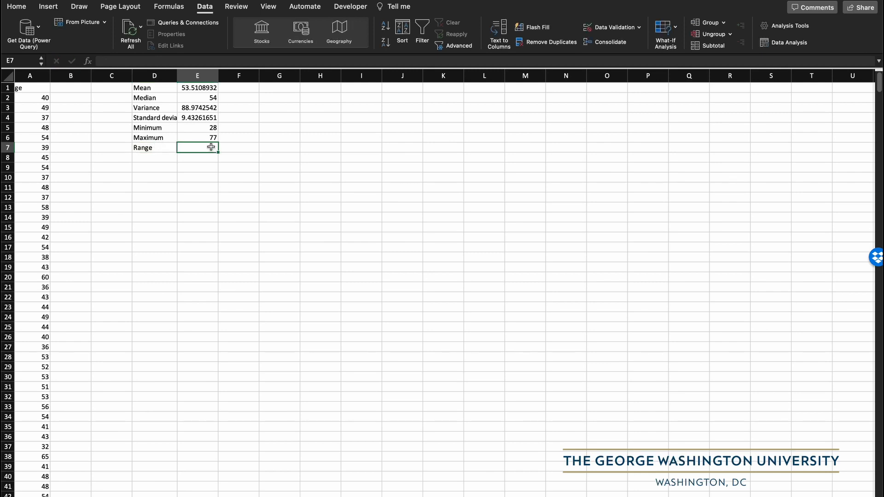
type("=")
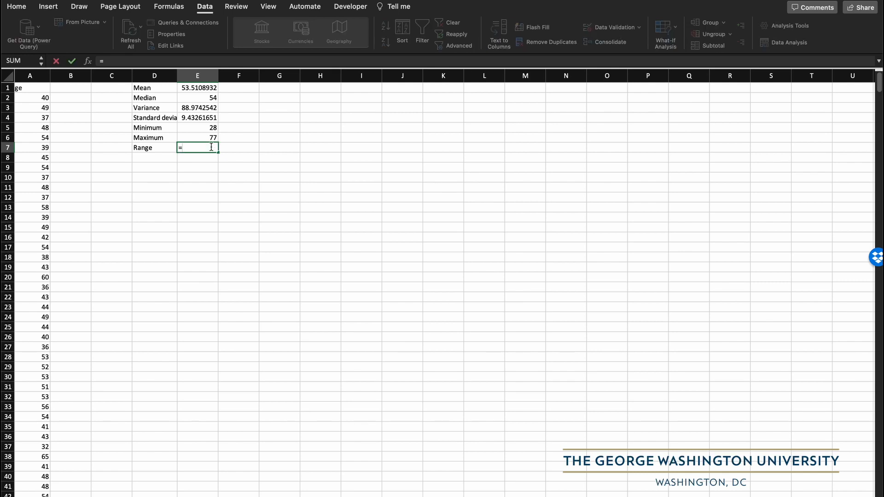
left_click(201, 138)
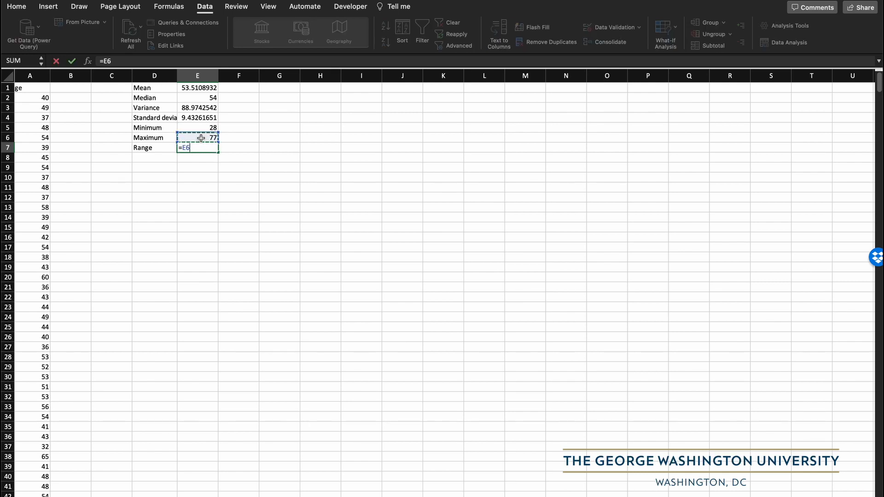
type("-")
left_click(202, 128)
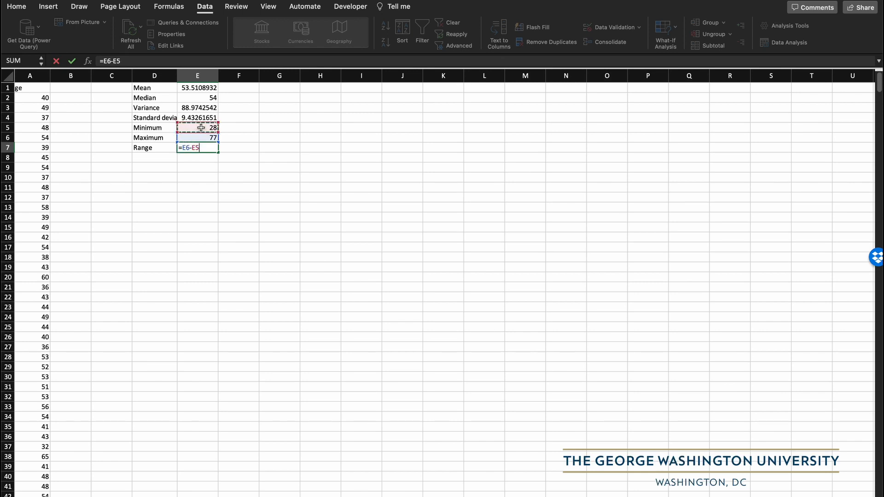
key("Return")
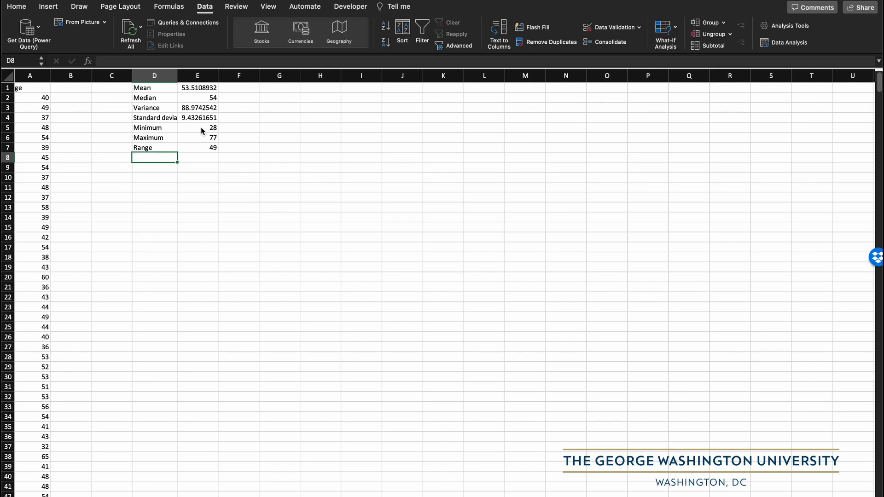
left_click(212, 149)
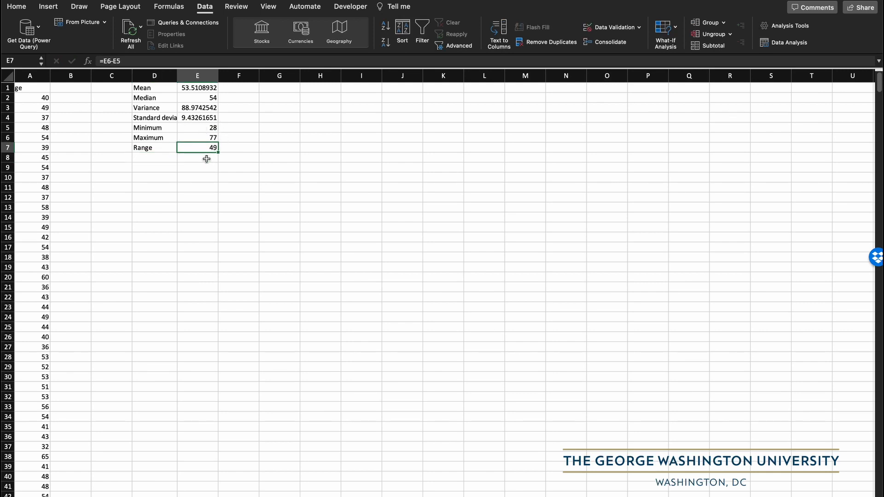
- Widen column D so the full "Standard deviation" label fits in its cell
scroll(206, 159, "left", 1)
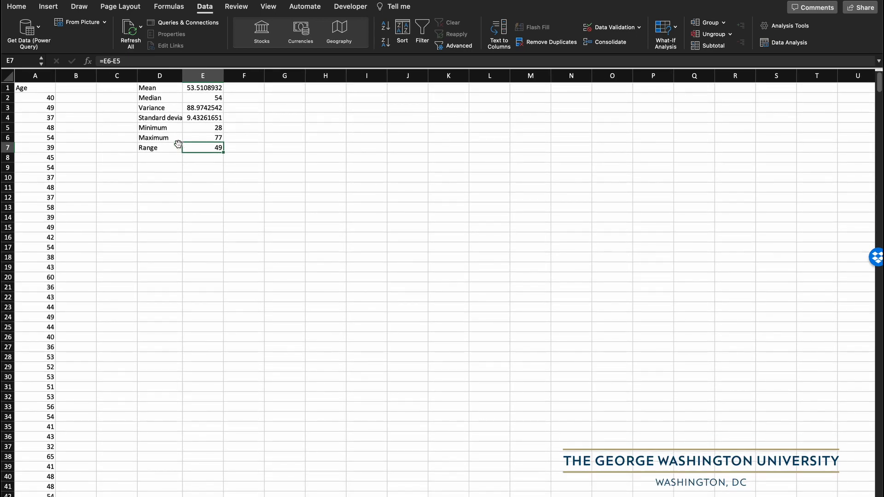
left_click(156, 118)
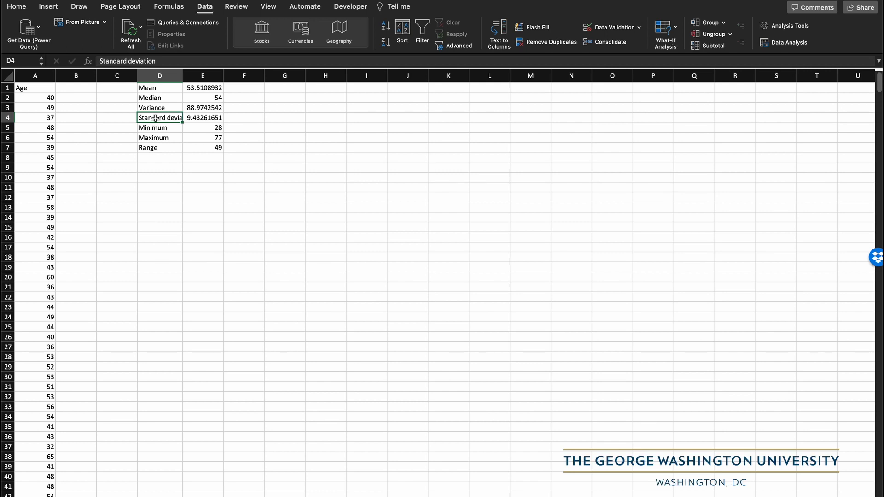
left_click(176, 77)
left_click_drag(183, 76, 200, 75)
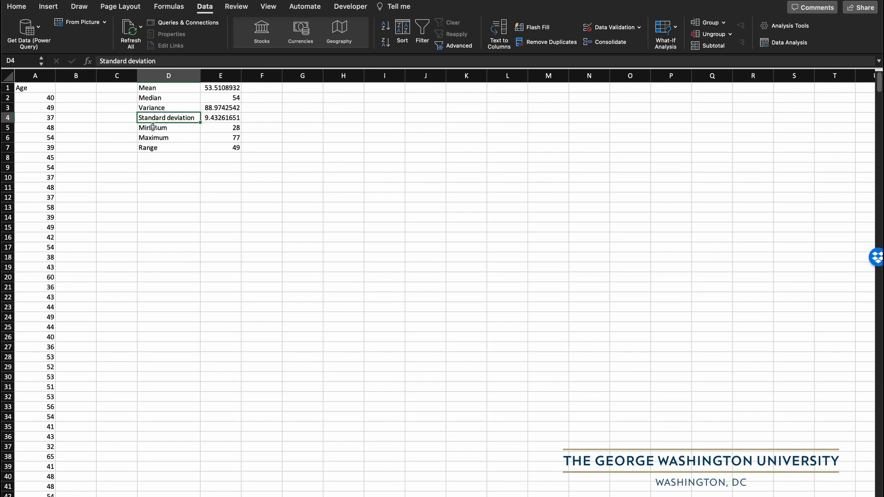
- Make sure the Analysis ToolPak add-in is enabled, leaving Solver Add-In off
left_click(206, 7)
left_click(207, 7)
left_click(780, 27)
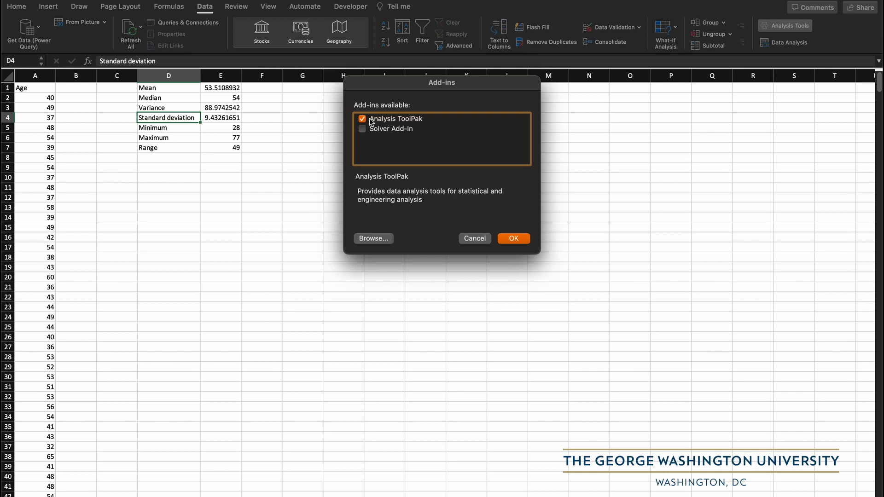
left_click(513, 239)
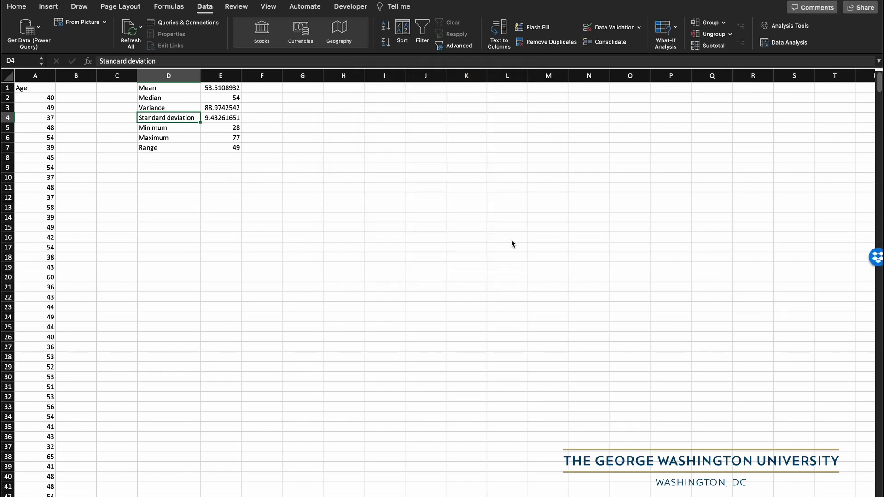
- Start the Descriptive Statistics tool from the available data analysis tools
left_click(788, 43)
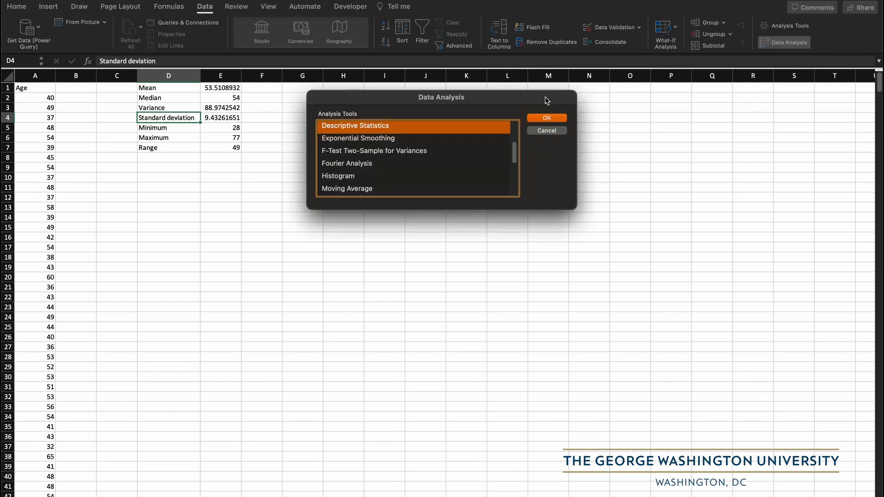
scroll(454, 148, "up", 3)
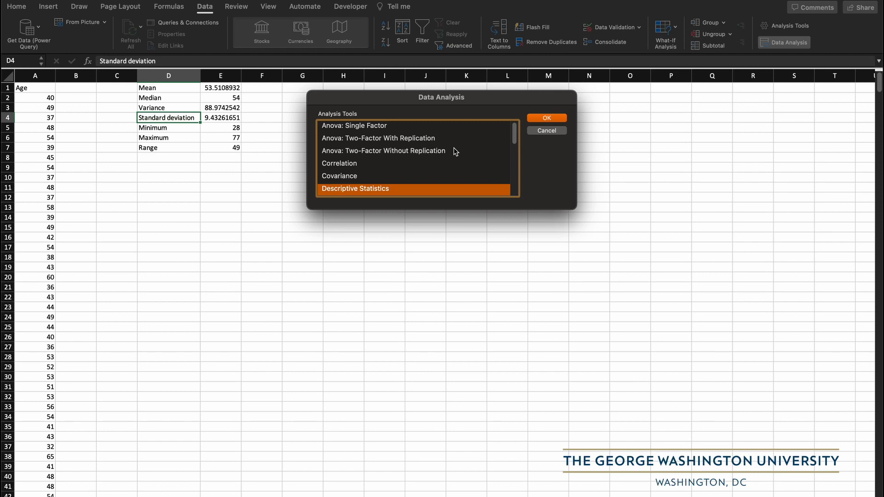
scroll(454, 149, "down", 2)
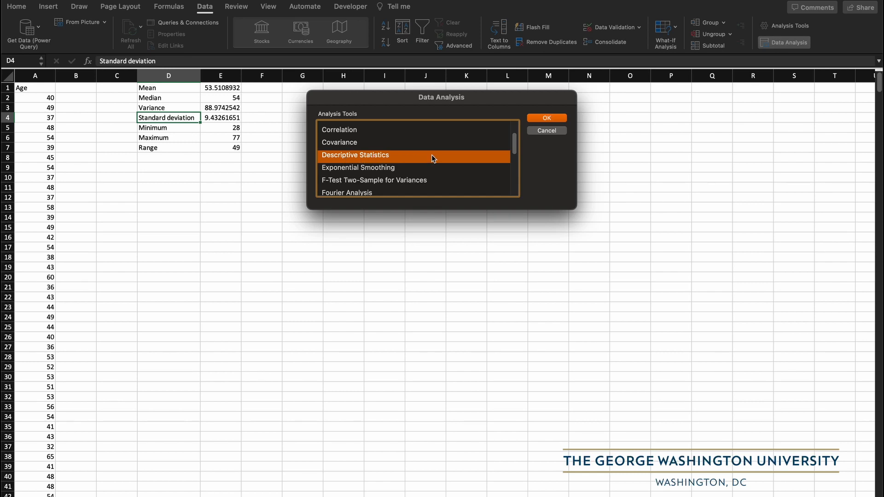
left_click(535, 119)
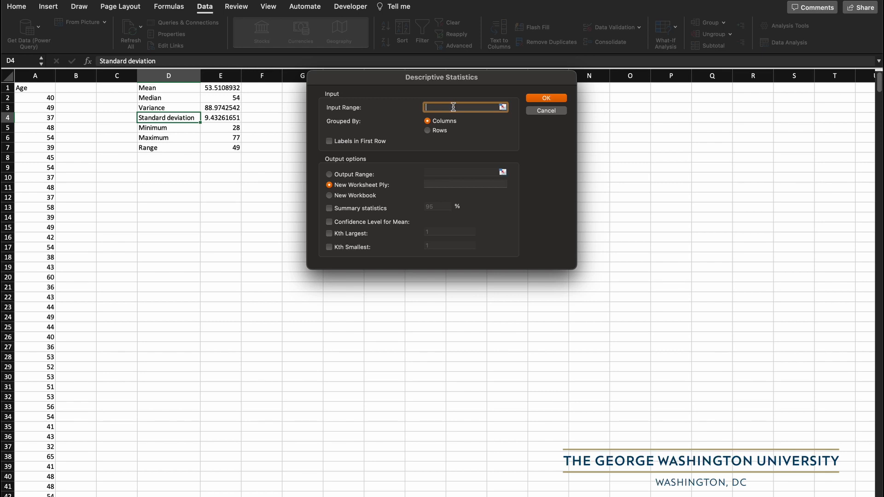
- Set the Descriptive Statistics input range to the age values in $A$2:$A$919
left_click(503, 107)
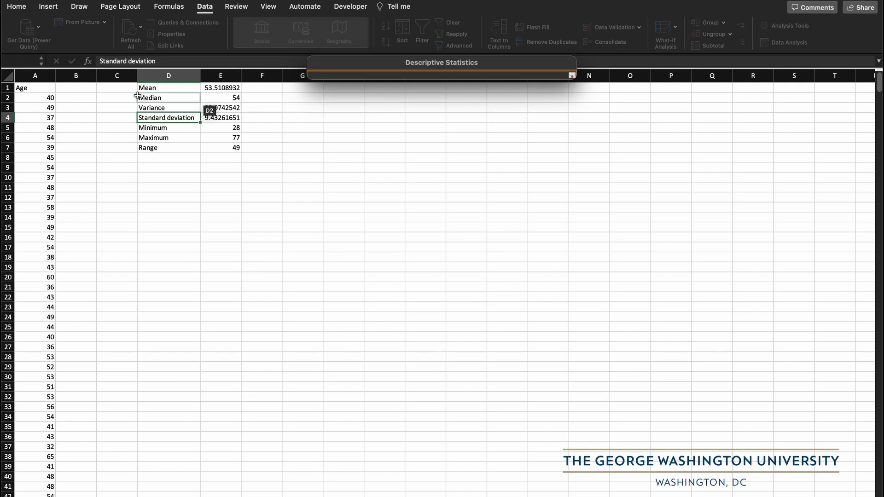
left_click(41, 96)
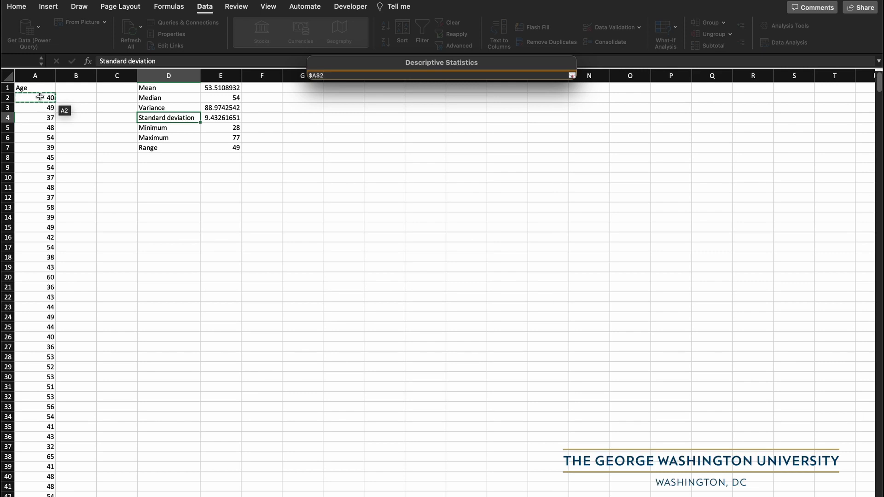
key("super+shift+Down")
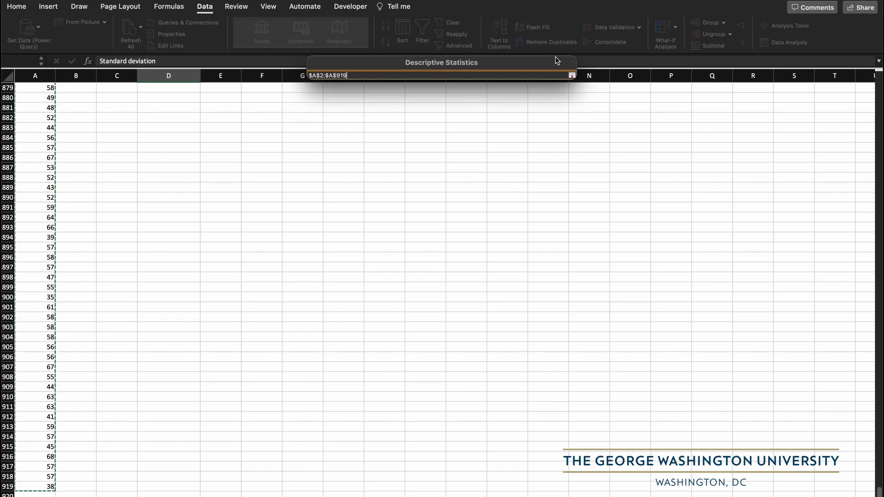
left_click(571, 75)
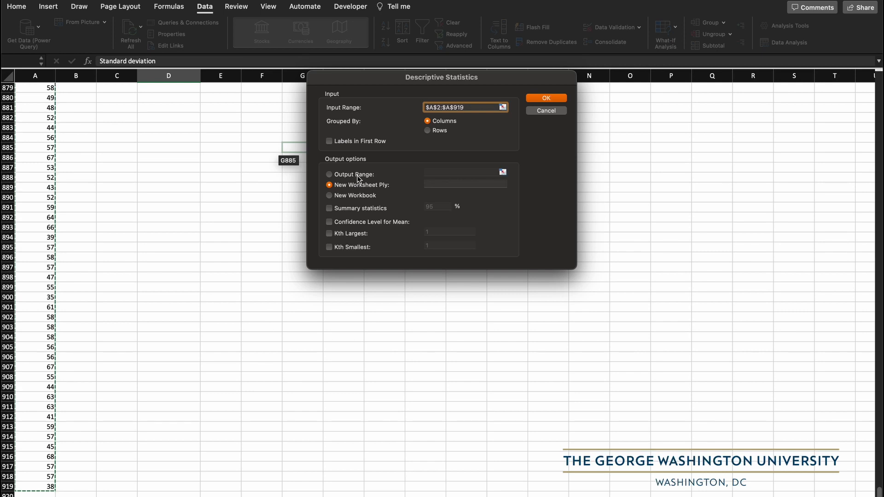
- Send the Descriptive Statistics output to a range on the current sheet starting at cell $D$9
left_click(342, 177)
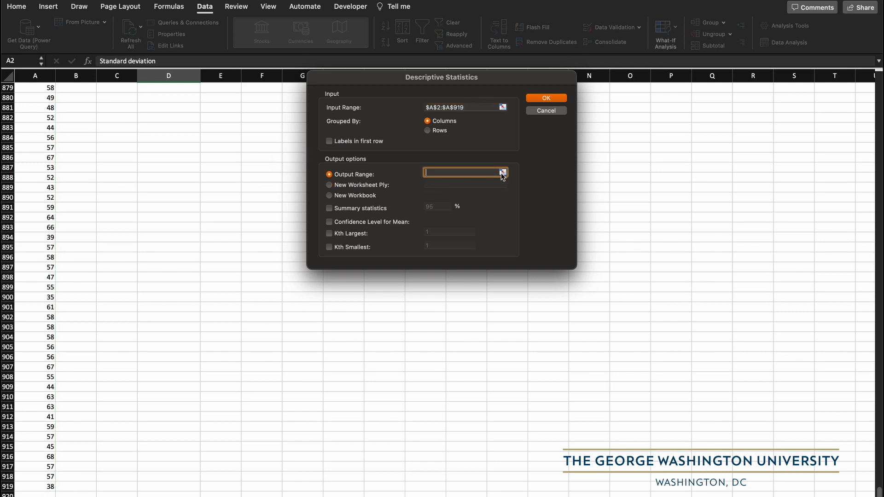
left_click(503, 172)
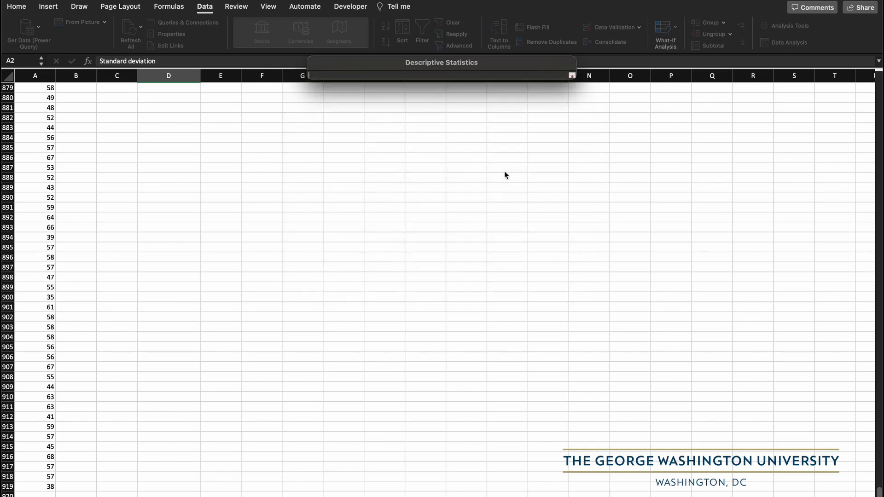
scroll(294, 185, "up", 20)
scroll(294, 185, "right", 3)
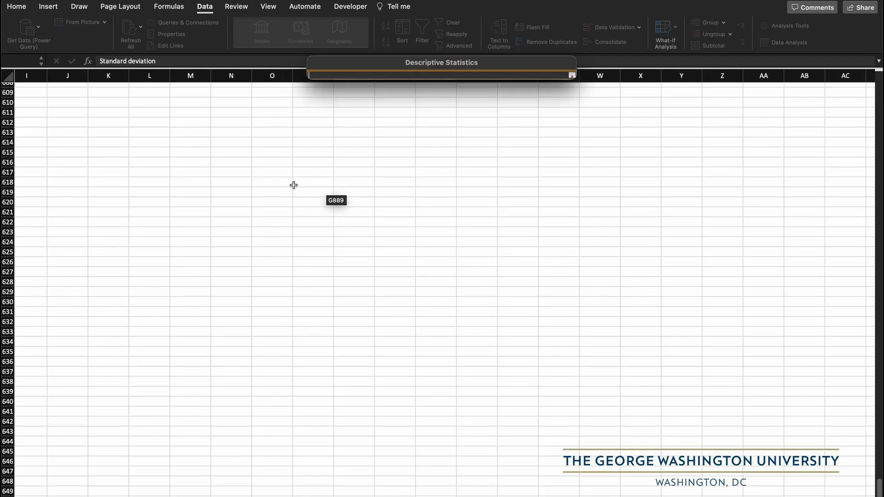
scroll(294, 185, "up", 20)
scroll(294, 185, "left", 3)
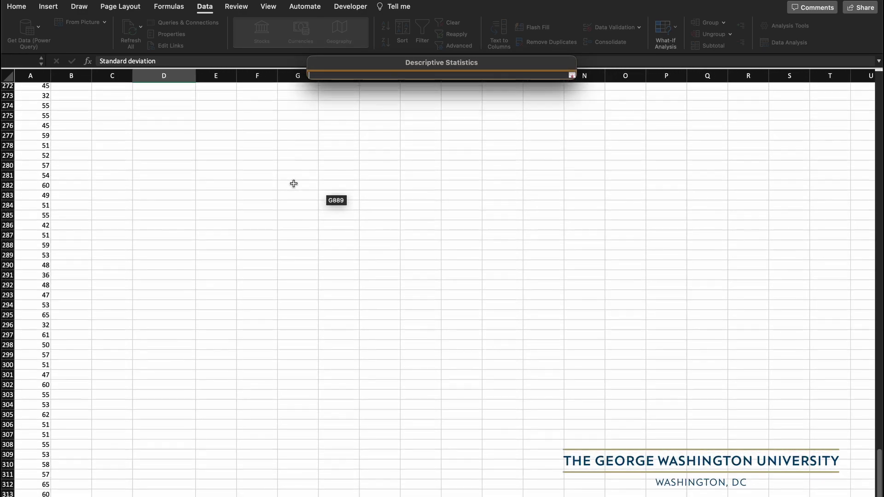
scroll(293, 179, "up", 15)
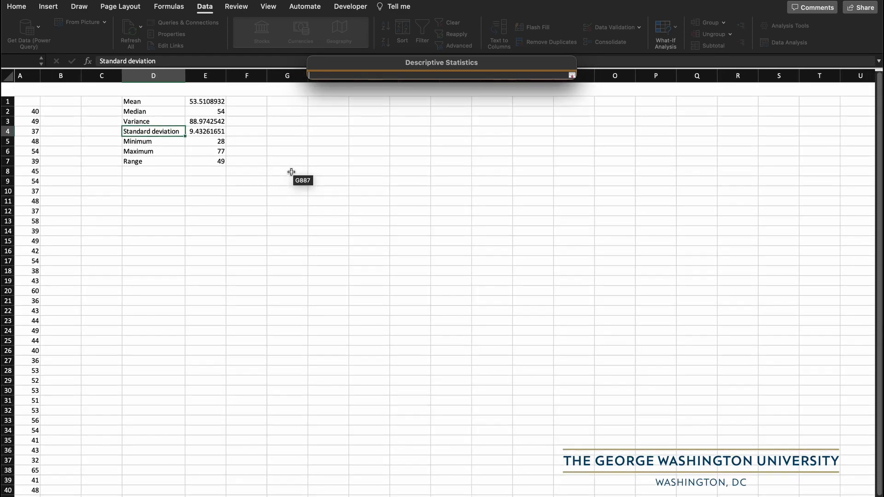
left_click(156, 167)
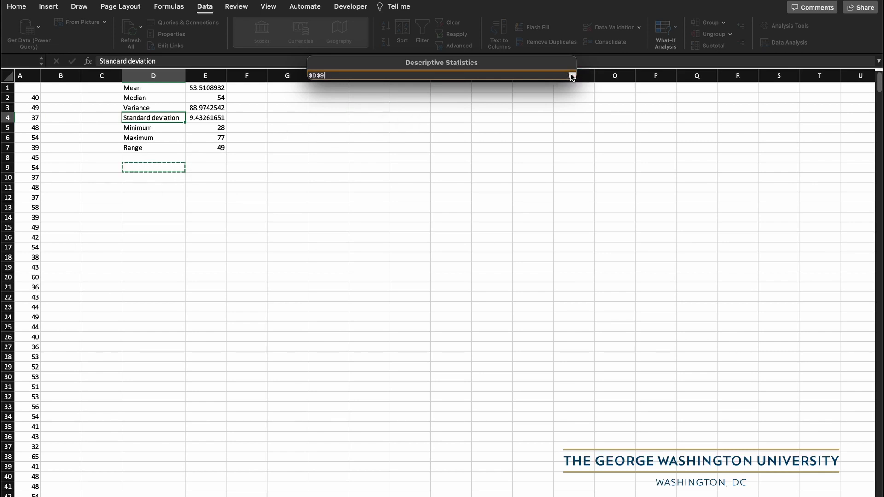
left_click(571, 75)
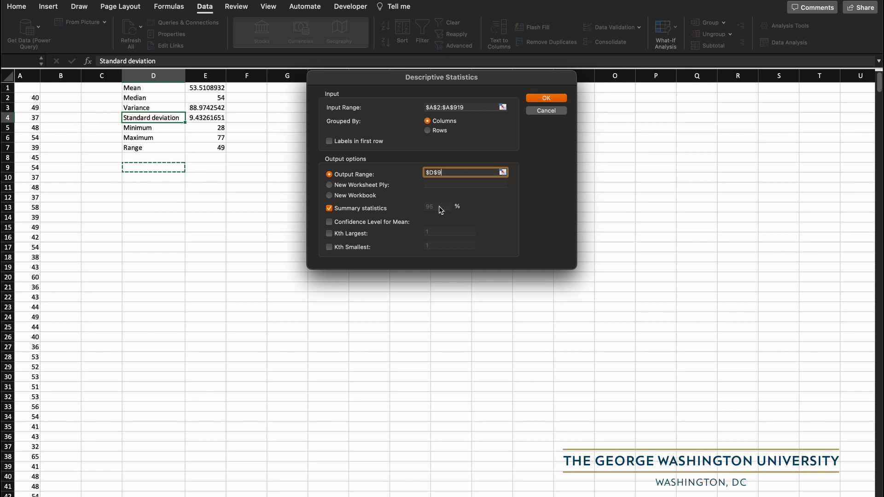
- Generate the output with summary statistics and a 95% confidence level for the mean, and widen column D to fit its longest label
left_click(378, 222)
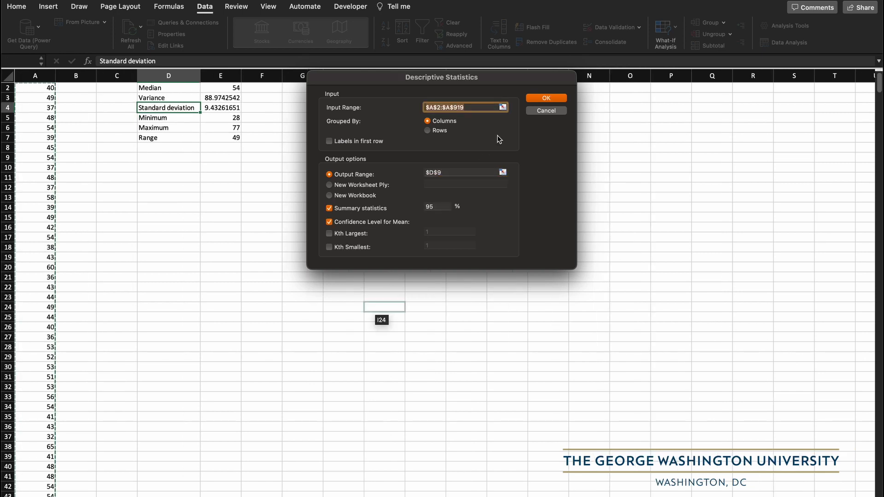
left_click(537, 99)
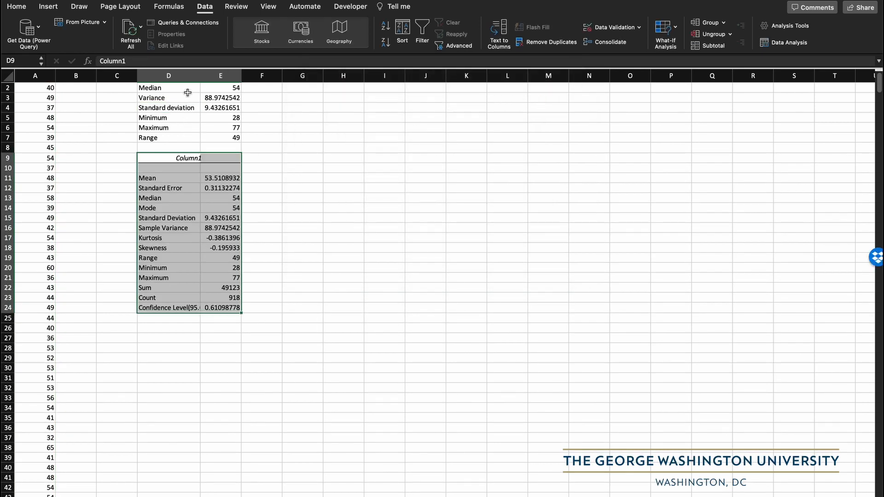
double_click(201, 76)
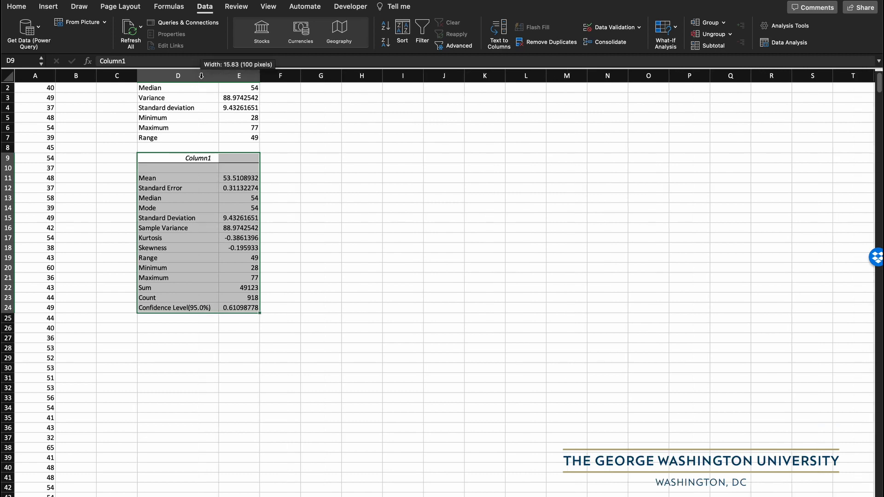
- Examine each statistic in the generated summary table, from Mean down to Confidence Level(95.0%)
left_click(192, 175)
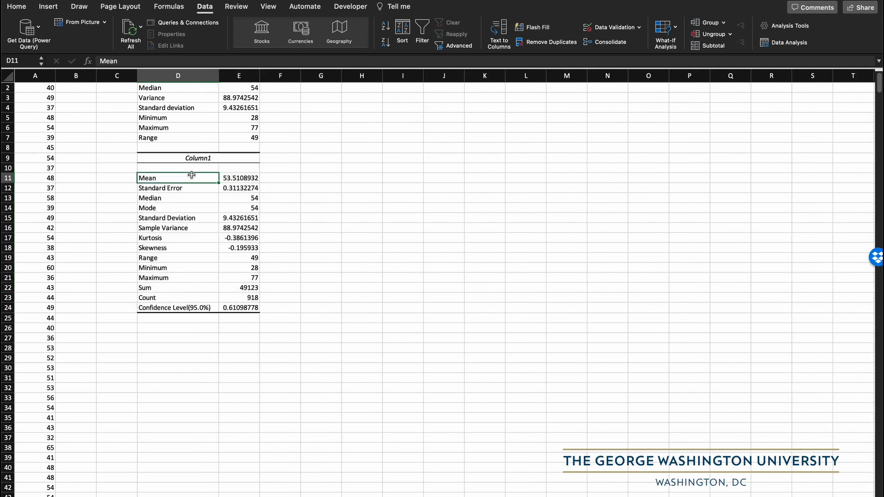
scroll(196, 175, "up", 1)
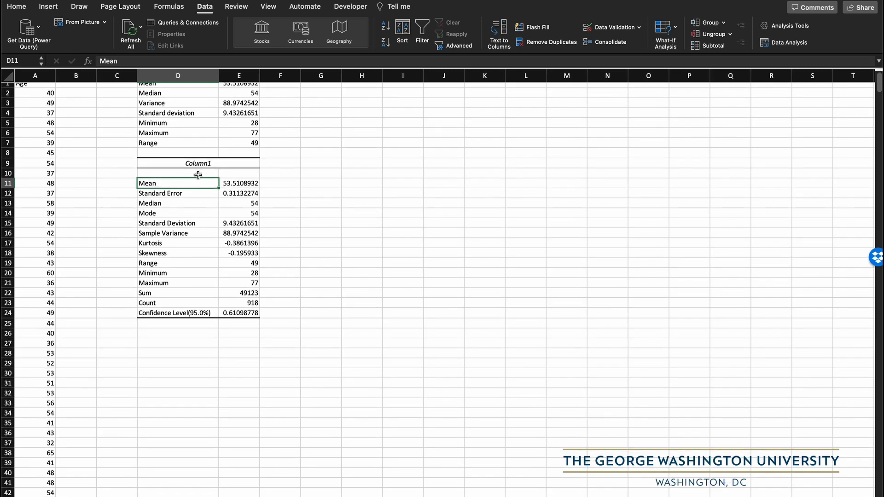
left_click(180, 194)
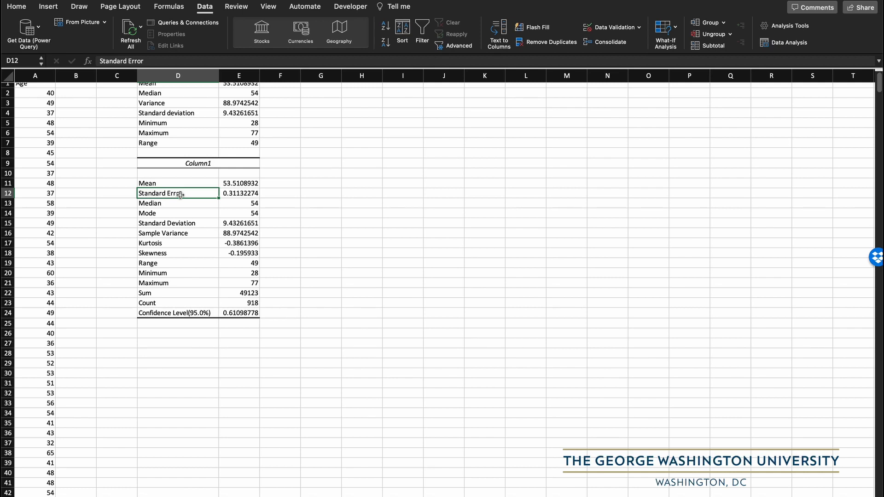
left_click(177, 204)
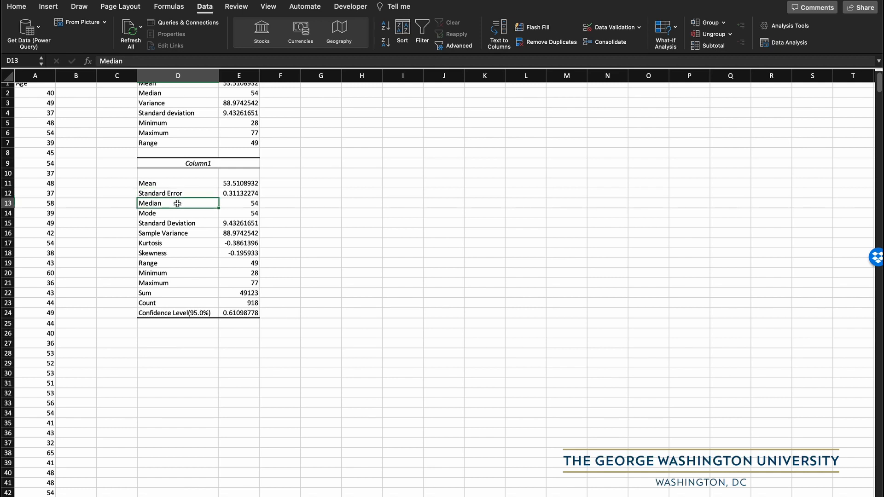
key("Down")
key("Down")
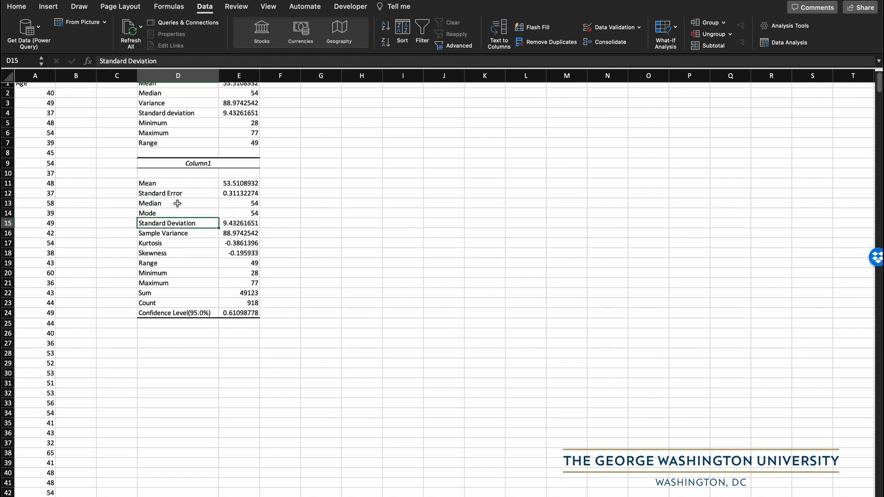
key("Down")
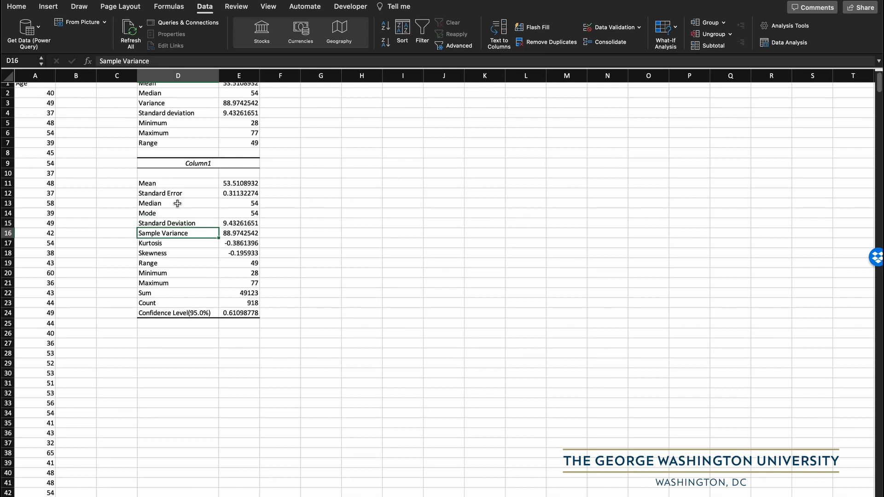
key("Down")
key("Down")
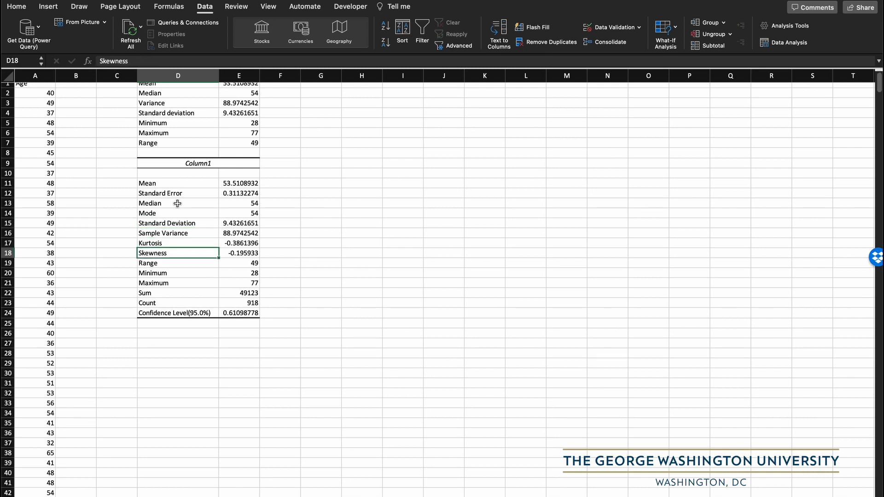
key("Down")
key("Down")
key("Down")
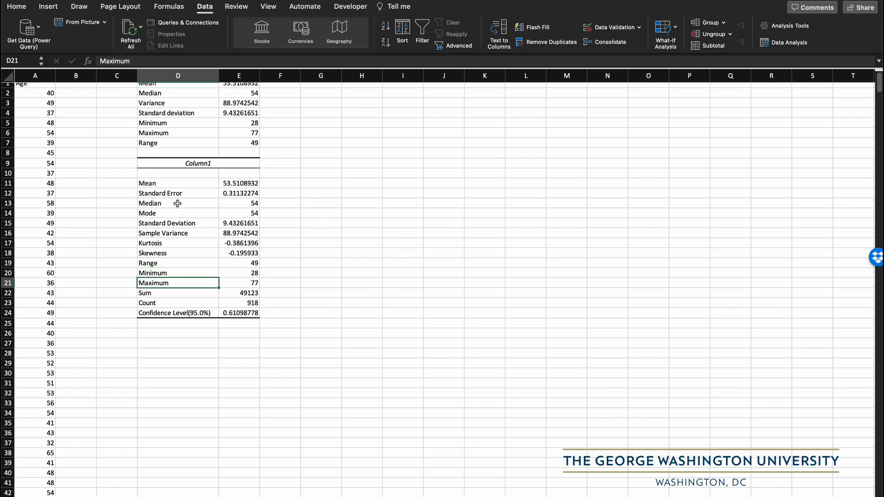
key("Down")
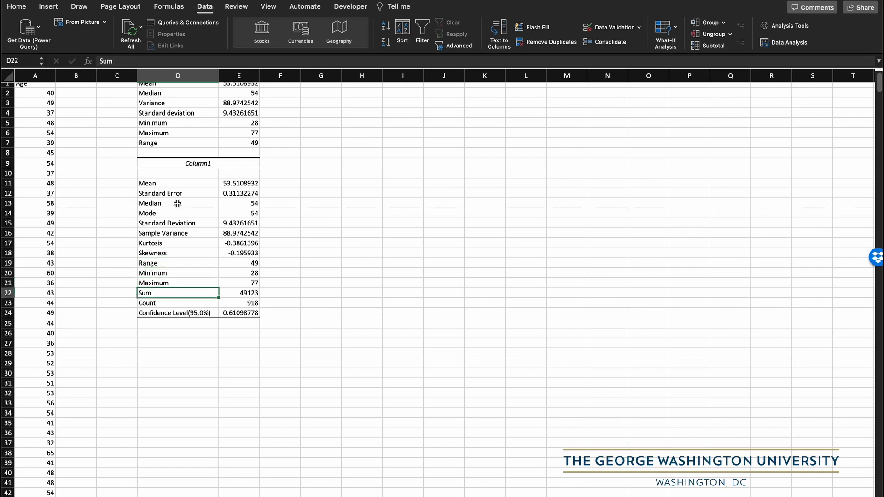
key("Down")
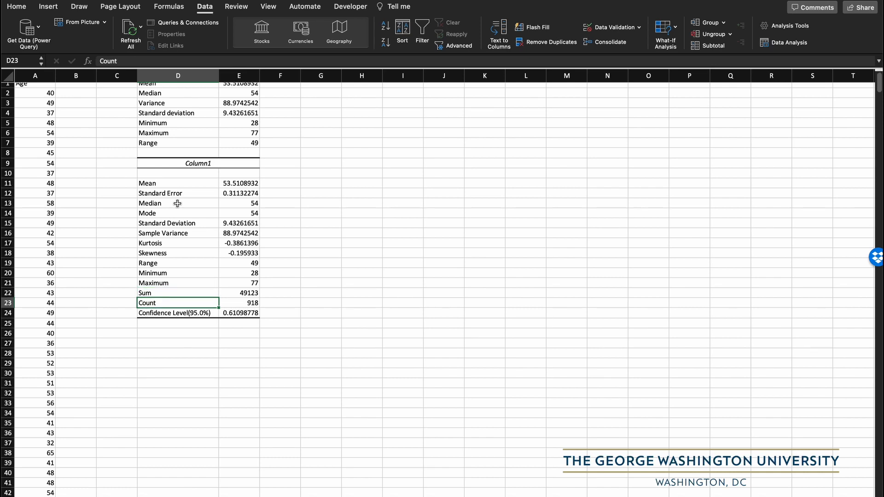
key("Down")
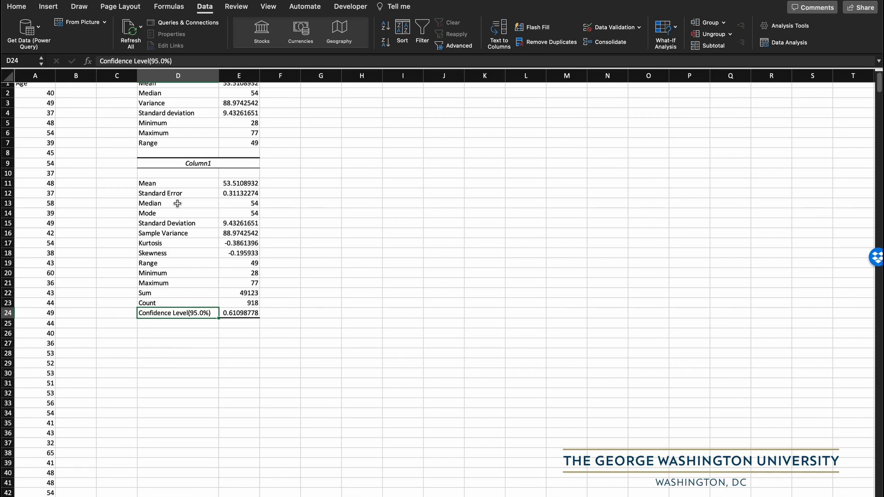
- Review the generated statistics back up to Mean and compare them with the formula results above the table
key("Left")
key("Right")
key("Up")
key("Up")
key("Up")
key("Up")
key("Up")
key("Up")
key("Up")
key("Up")
key("Up")
key("Up")
key("Up")
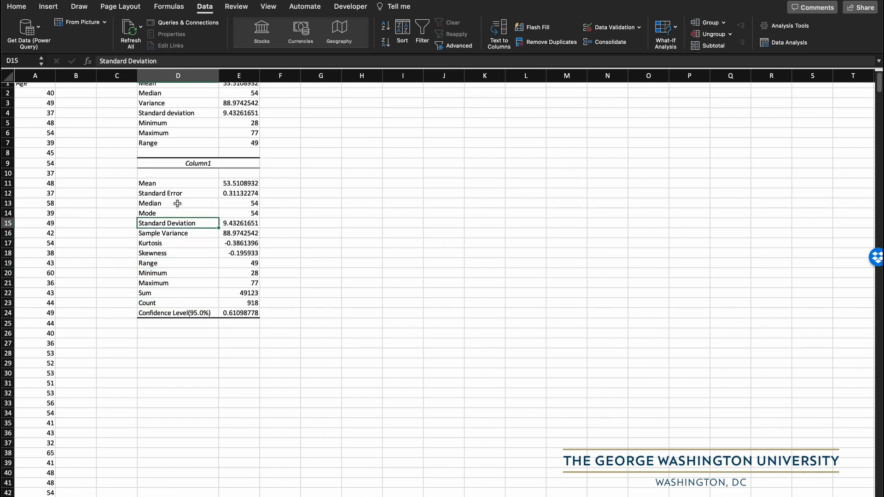
key("Up")
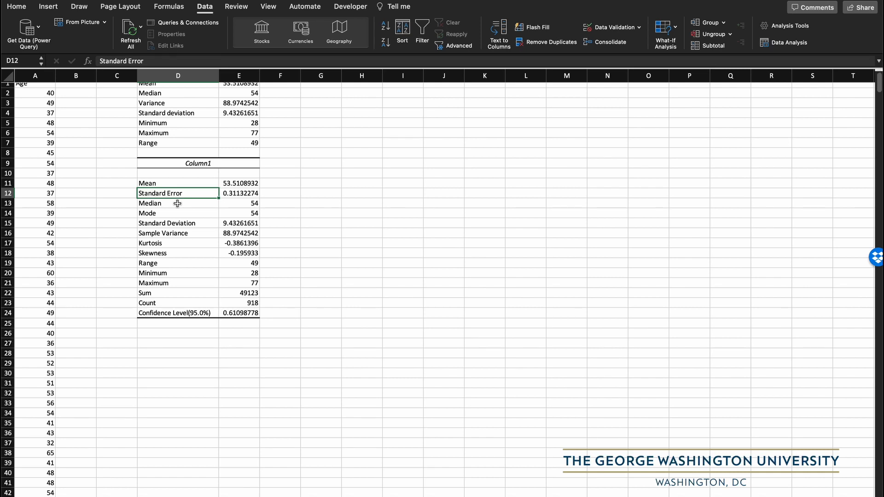
key("Up")
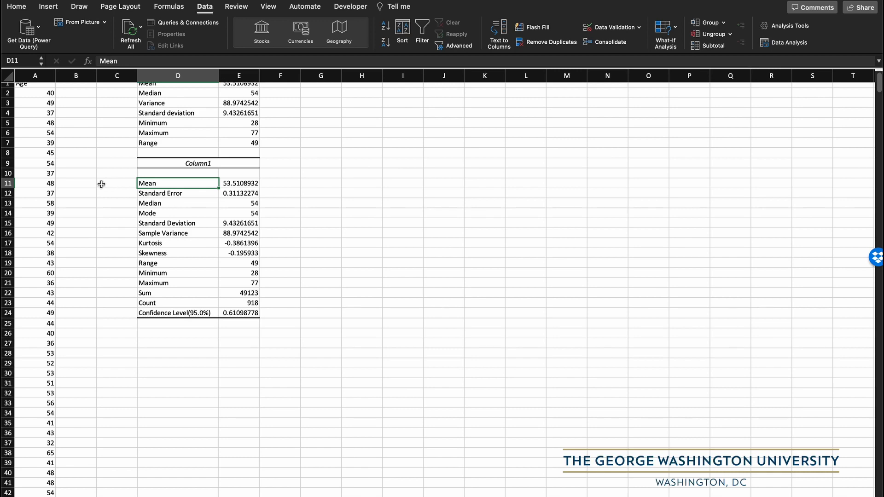
scroll(101, 184, "up", 1)
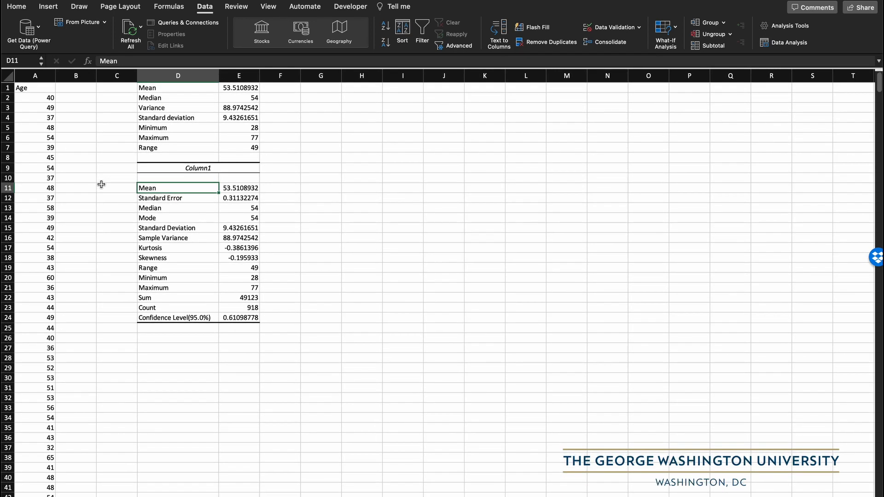